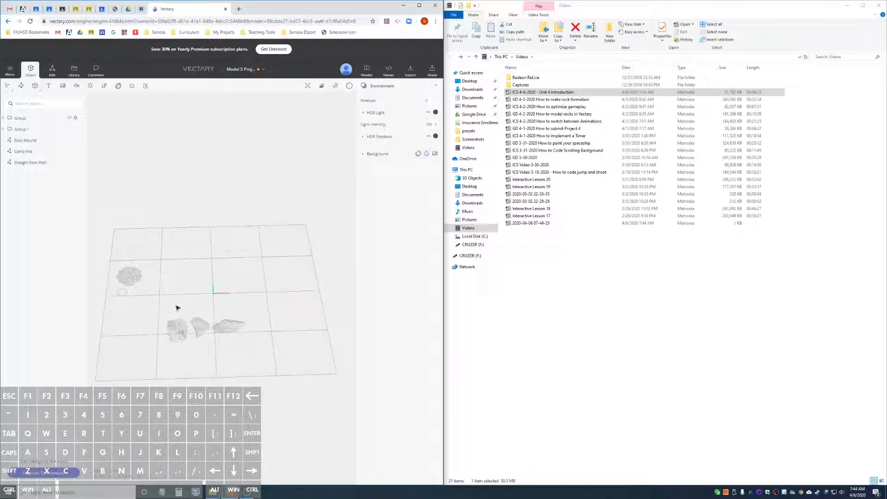
Select the Straight Rock Path object in the scene
{"action": "mouse_move", "coordinate": [199, 296]}
{"action": "left_mouse_down", "text": "alt"}
{"action": "mouse_move", "coordinate": [179, 296]}
{"action": "mouse_move", "coordinate": [197, 294]}
{"action": "left_mouse_up", "text": "alt"}
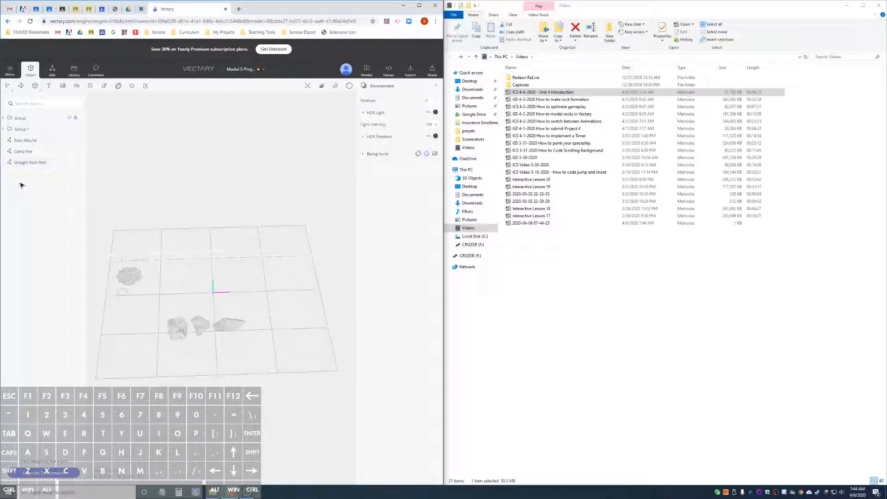
{"action": "left_click", "coordinate": [26, 165]}
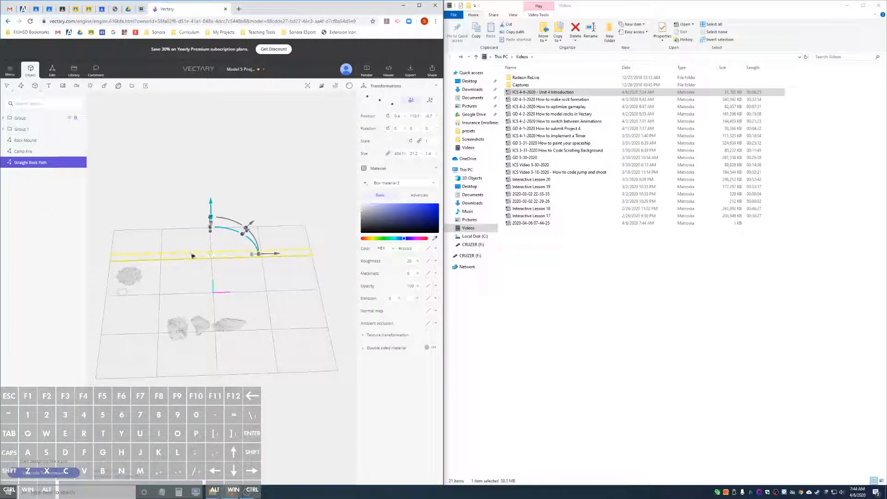
{"action": "scroll", "coordinate": [173, 256], "scroll_direction": "up", "scroll_amount": 1}
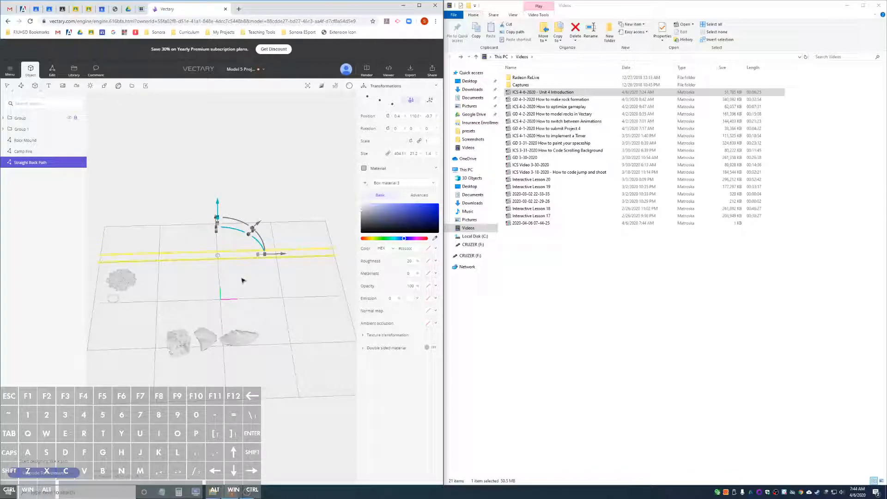
{"action": "key", "text": "ctrl+d"}
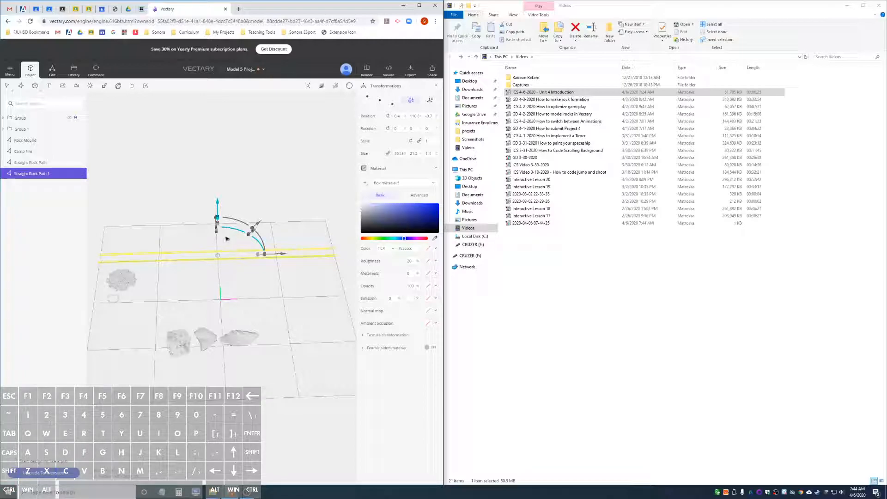
{"action": "left_click_drag", "start_coordinate": [297, 270], "coordinate": [223, 280], "text": "alt"}
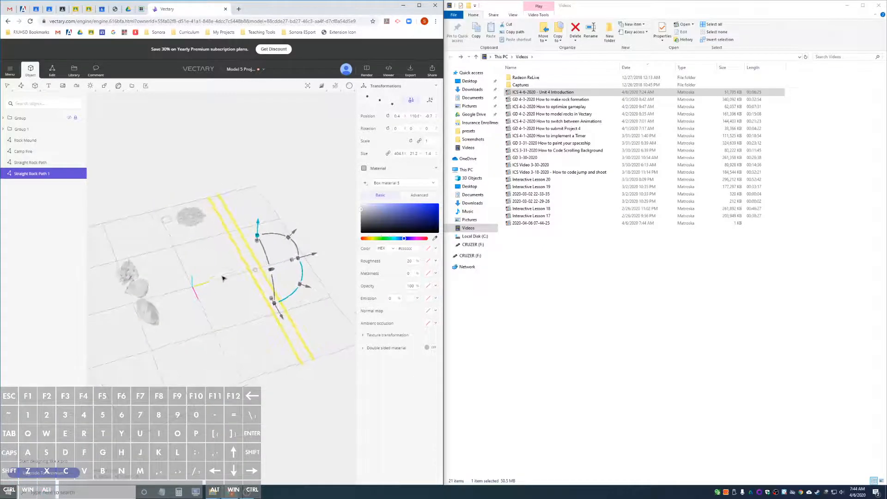
{"action": "left_click_drag", "start_coordinate": [313, 257], "coordinate": [233, 272]}
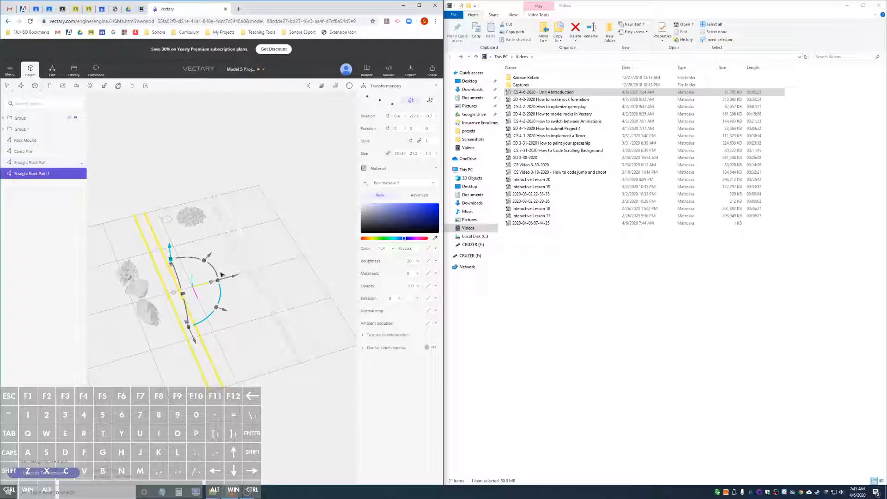
{"action": "left_click_drag", "start_coordinate": [193, 264], "coordinate": [226, 273]}
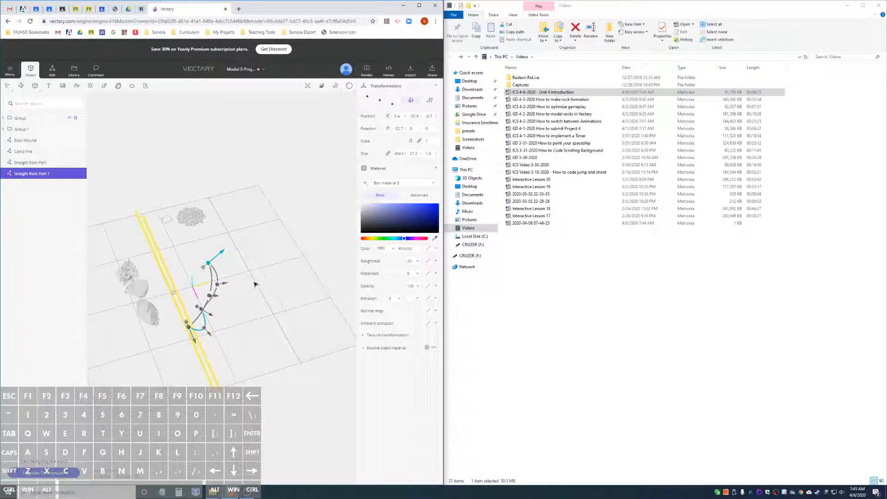
{"action": "key", "text": "ctrl+z"}
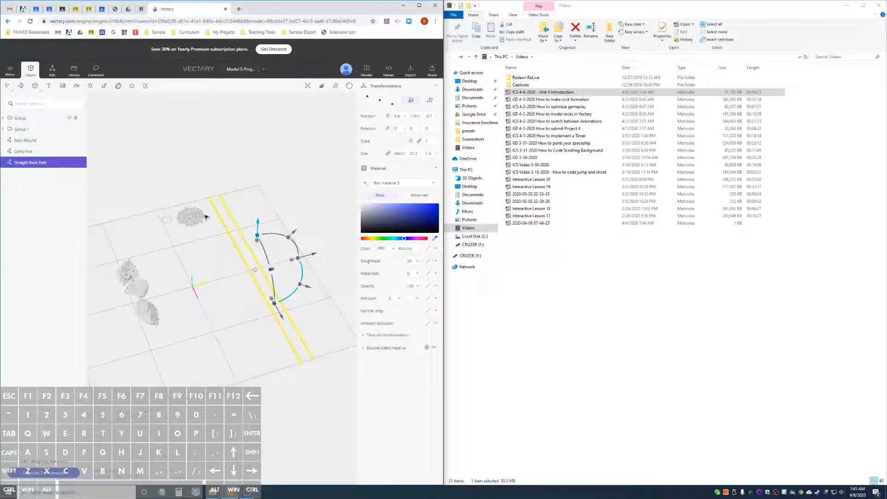
Place a duplicate of the straight rock path, rotated about -90° around the vertical axis, at an X position of about 111
{"action": "key", "text": "ctrl+d"}
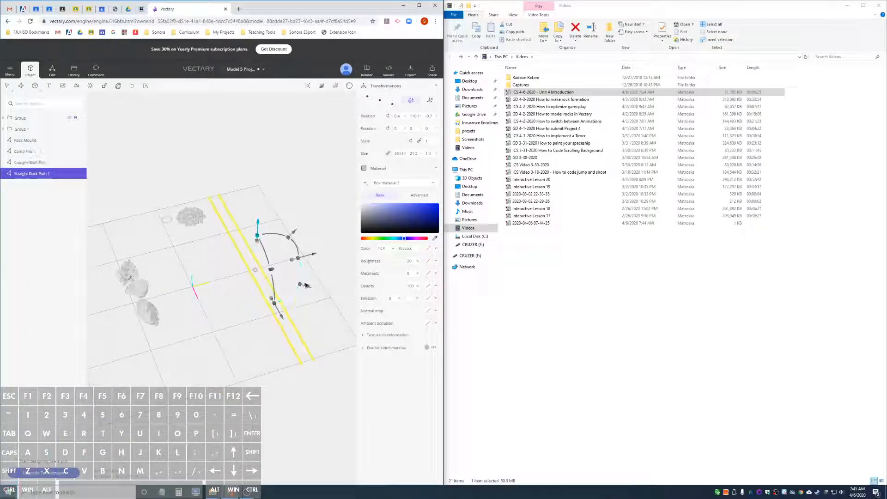
{"action": "left_click_drag", "start_coordinate": [322, 281], "coordinate": [146, 341], "text": "alt"}
{"action": "left_click_drag", "start_coordinate": [172, 249], "coordinate": [272, 247], "text": "alt"}
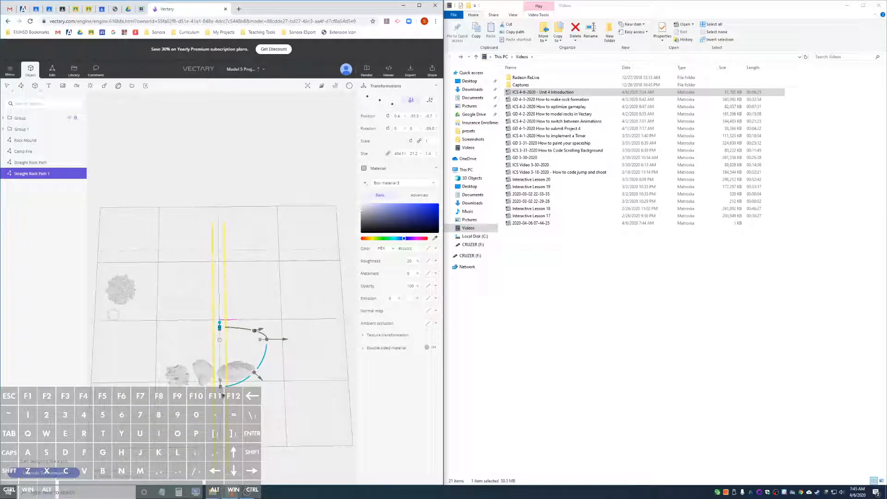
{"action": "left_click_drag", "start_coordinate": [220, 395], "coordinate": [350, 326]}
Apply a Bend deformer to the duplicated rock path and set its helper direction to X
{"action": "left_click_drag", "start_coordinate": [257, 344], "coordinate": [331, 276], "text": "alt"}
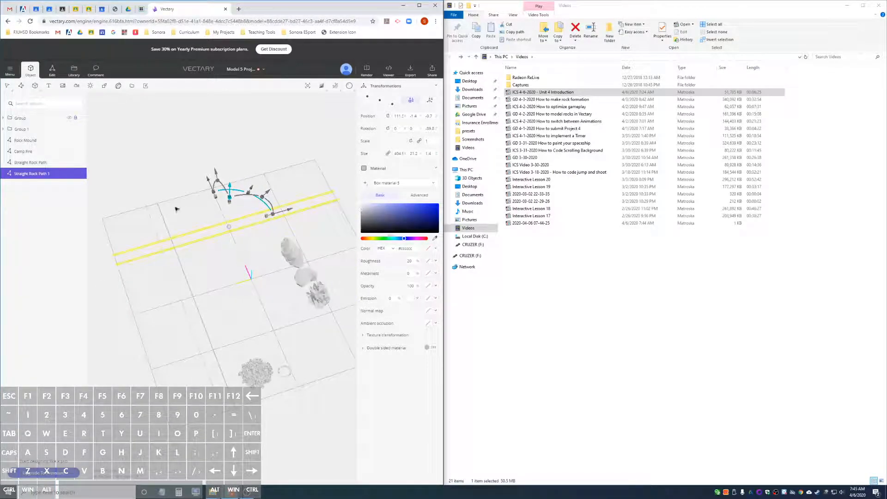
{"action": "left_click", "coordinate": [103, 89]}
{"action": "mouse_move", "coordinate": [118, 86]}
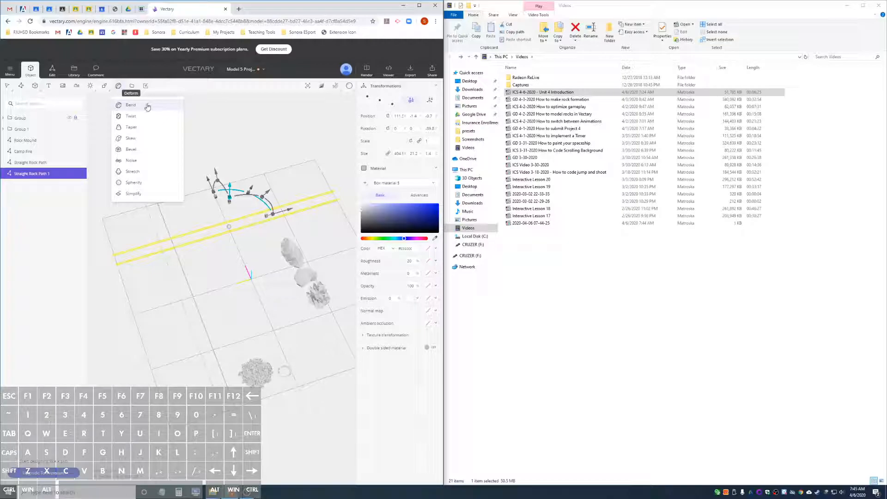
{"action": "left_click", "coordinate": [147, 106]}
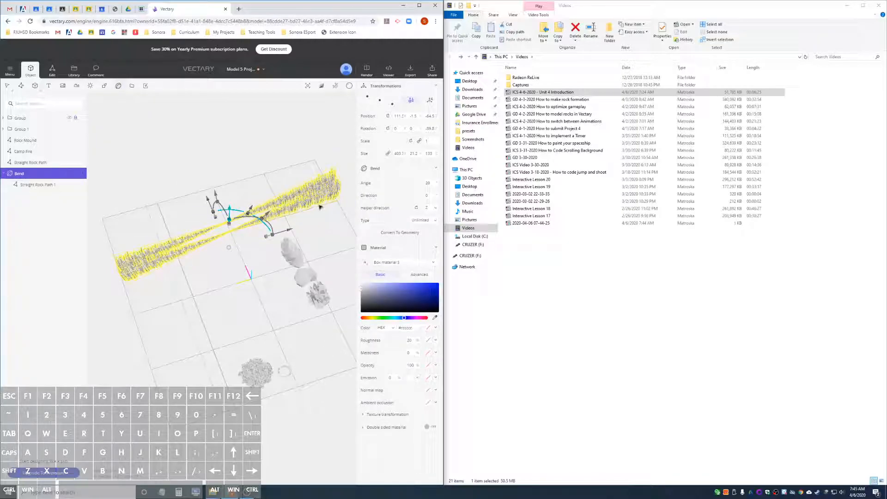
{"action": "left_click_drag", "start_coordinate": [312, 259], "coordinate": [289, 218], "text": "alt"}
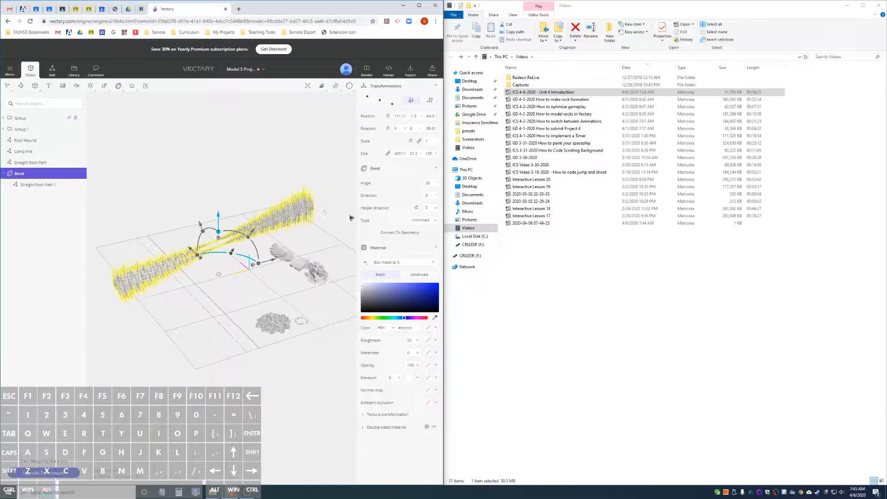
{"action": "left_click", "coordinate": [437, 208]}
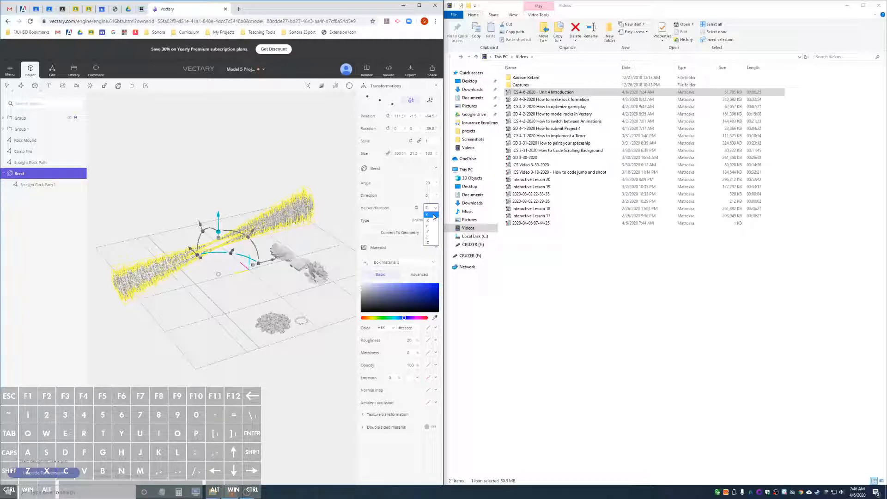
{"action": "left_click", "coordinate": [434, 216]}
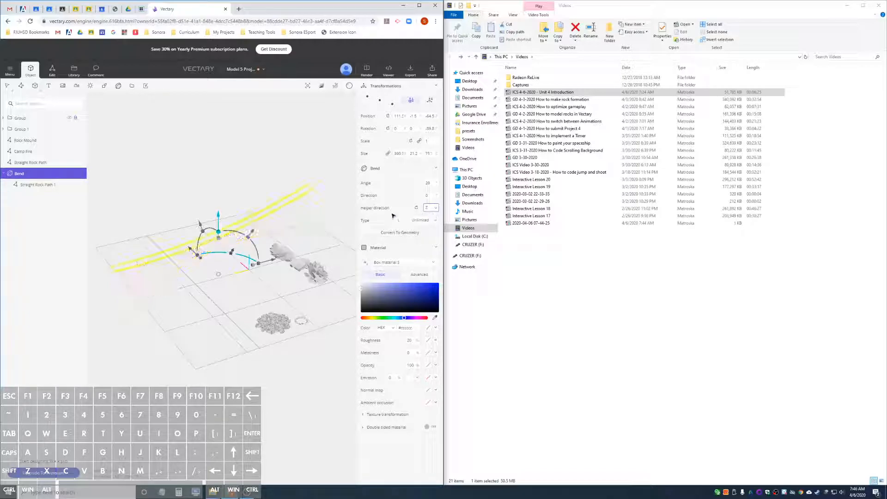
Set the Bend direction of the duplicated rock path to 90
{"action": "left_click_drag", "start_coordinate": [307, 211], "coordinate": [279, 217], "text": "alt"}
{"action": "scroll", "coordinate": [278, 219], "scroll_direction": "up", "scroll_amount": 4}
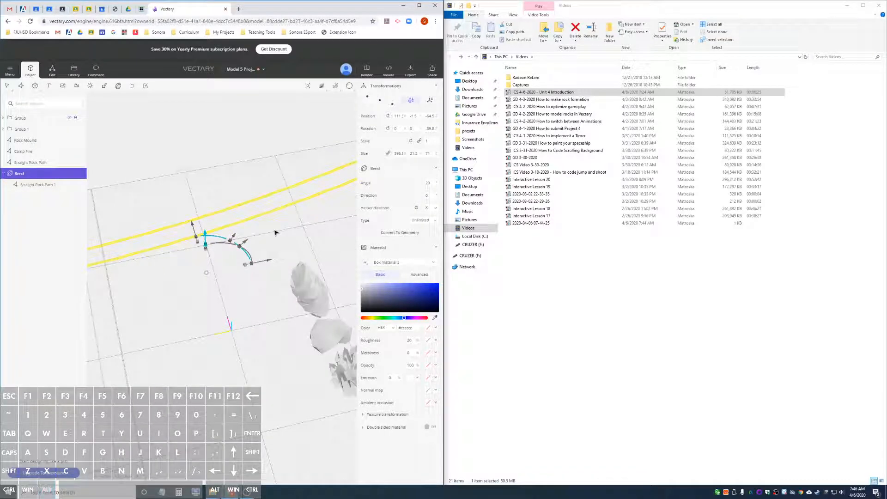
{"action": "left_click", "coordinate": [248, 224]}
{"action": "scroll", "coordinate": [250, 226], "scroll_direction": "down", "scroll_amount": 5}
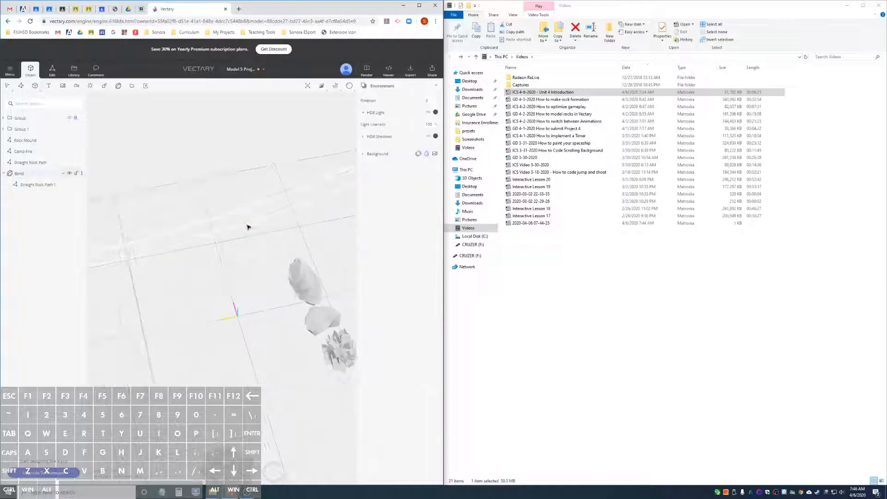
{"action": "left_click_drag", "start_coordinate": [297, 240], "coordinate": [290, 213], "text": "alt"}
{"action": "left_click", "coordinate": [290, 213]}
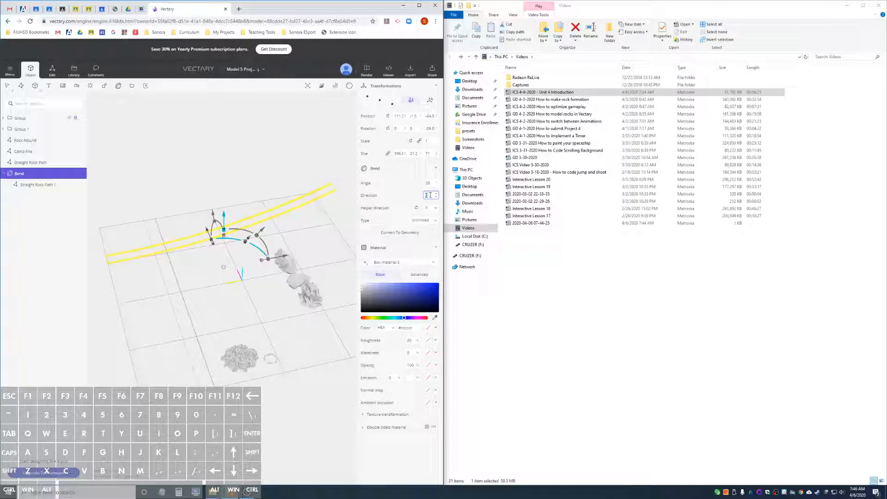
{"action": "type", "text": "90"}
Set the Bend angle to 90 and scale the bent rock path to about 1.1
{"action": "left_click_drag", "start_coordinate": [299, 201], "coordinate": [332, 214], "text": "alt"}
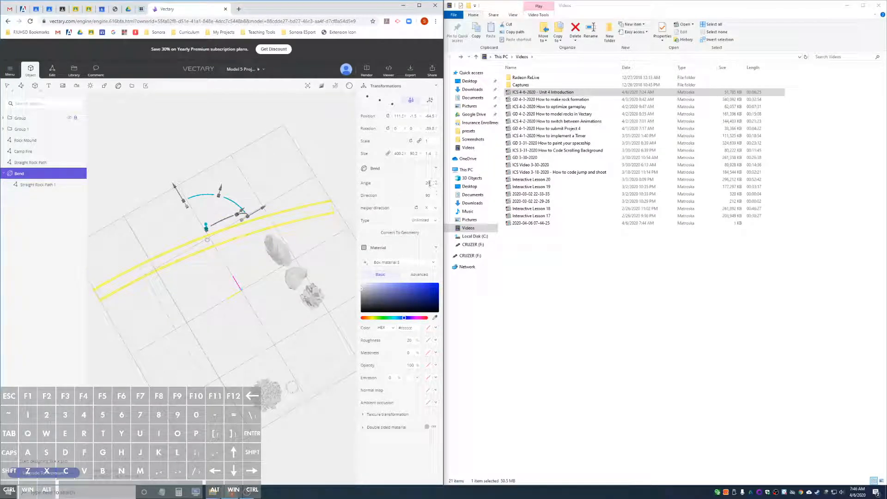
{"action": "mouse_move", "coordinate": [435, 183]}
{"action": "left_mouse_down"}
{"action": "mouse_move", "coordinate": [437, 158]}
{"action": "mouse_move", "coordinate": [435, 196]}
{"action": "left_mouse_up"}
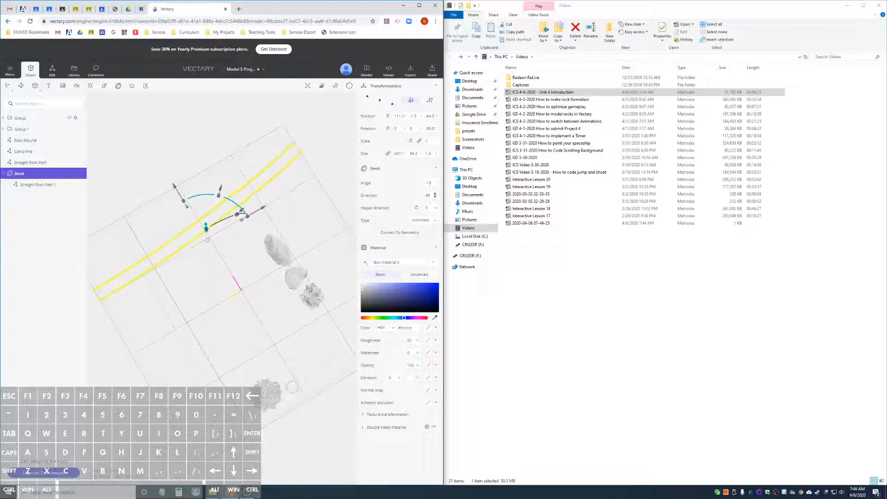
{"action": "left_click_drag", "start_coordinate": [435, 182], "coordinate": [435, 163]}
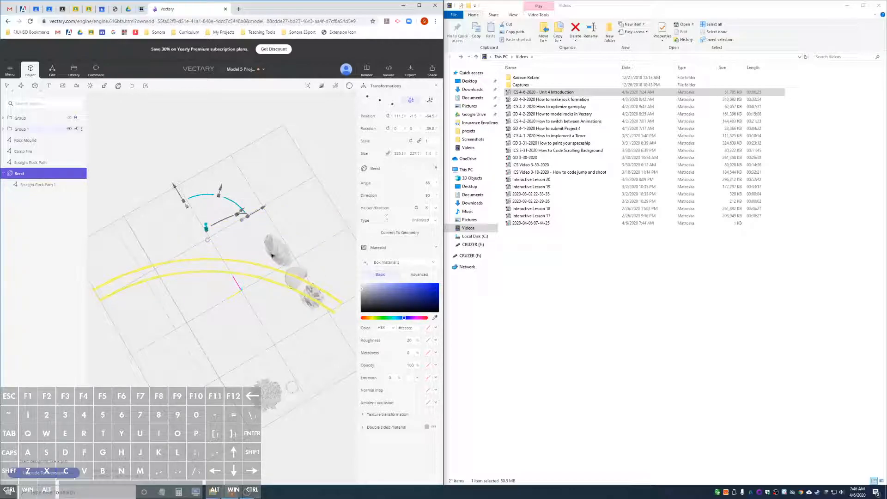
{"action": "left_click_drag", "start_coordinate": [241, 223], "coordinate": [250, 221]}
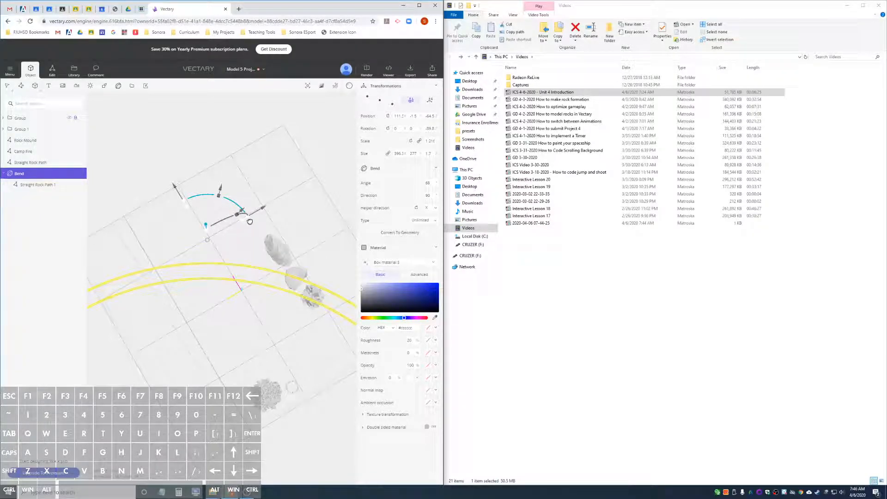
{"action": "scroll", "coordinate": [244, 257], "scroll_direction": "down", "scroll_amount": 3}
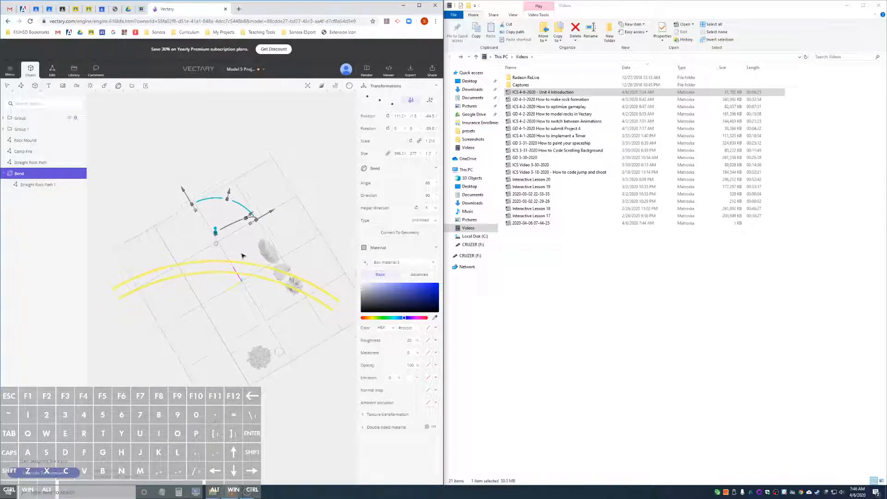
{"action": "left_click_drag", "start_coordinate": [251, 228], "coordinate": [251, 232]}
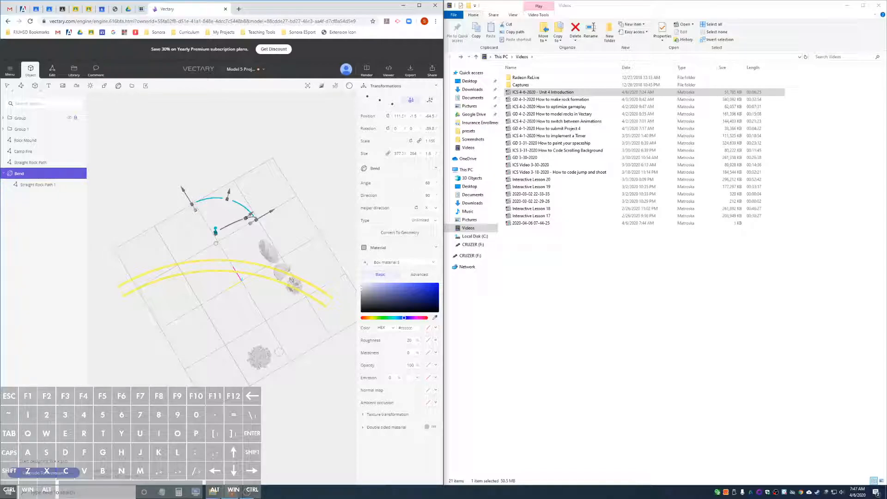
{"action": "left_click_drag", "start_coordinate": [438, 182], "coordinate": [434, 183]}
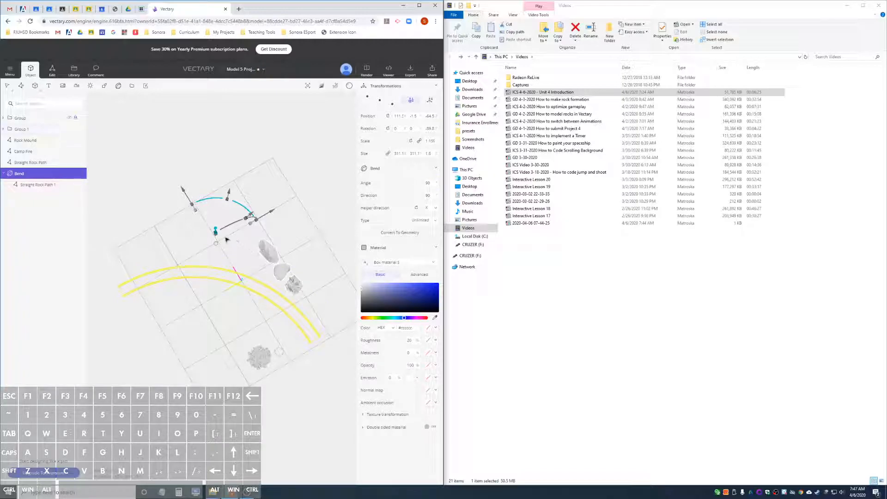
Move the bent rock path to about X 137, Y -67 and enlarge its scale to about 1.31
{"action": "left_click_drag", "start_coordinate": [239, 204], "coordinate": [274, 202]}
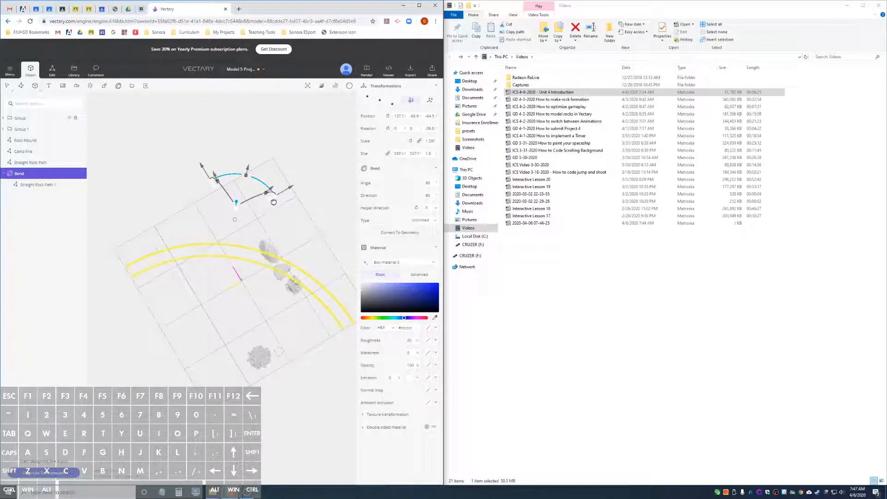
{"action": "right_click_drag", "start_coordinate": [318, 253], "coordinate": [194, 220]}
{"action": "scroll", "coordinate": [245, 293], "scroll_direction": "up", "scroll_amount": 2}
{"action": "scroll", "coordinate": [249, 298], "scroll_direction": "up", "scroll_amount": 6}
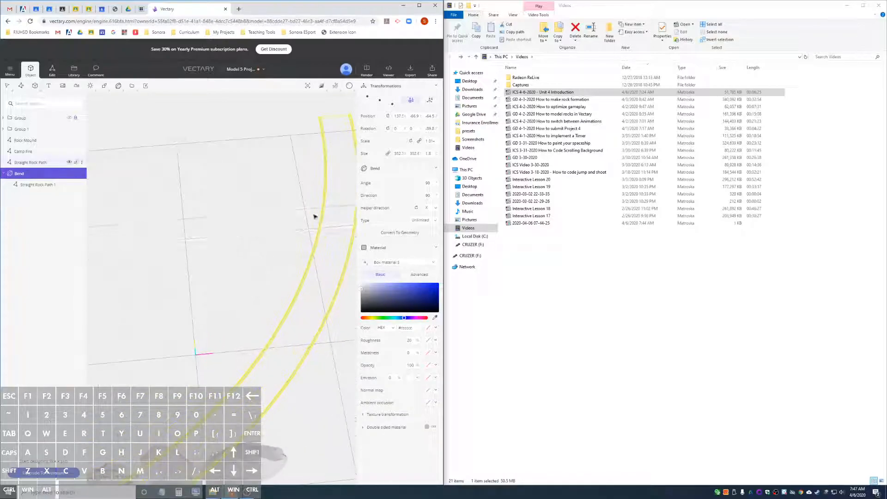
{"action": "scroll", "coordinate": [301, 282], "scroll_direction": "down", "scroll_amount": 5}
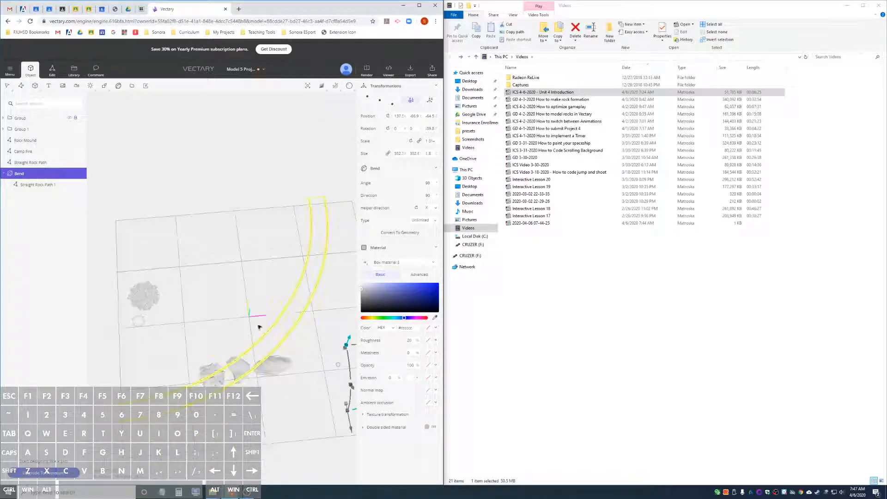
{"action": "scroll", "coordinate": [265, 312], "scroll_direction": "up", "scroll_amount": 3}
{"action": "scroll", "coordinate": [267, 313], "scroll_direction": "down", "scroll_amount": 3}
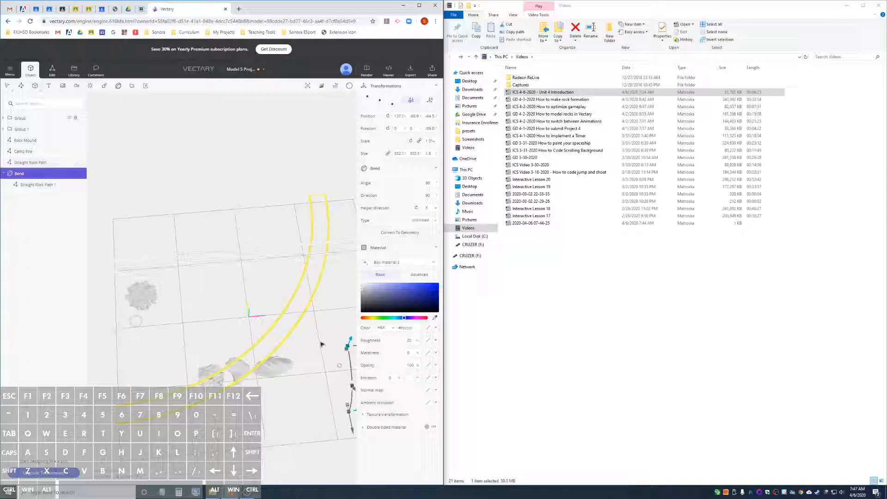
{"action": "scroll", "coordinate": [324, 344], "scroll_direction": "down", "scroll_amount": 1}
{"action": "mouse_move", "coordinate": [348, 346]}
{"action": "left_mouse_down"}
{"action": "mouse_move", "coordinate": [342, 370]}
{"action": "mouse_move", "coordinate": [358, 371]}
{"action": "mouse_move", "coordinate": [345, 357]}
{"action": "left_mouse_up"}
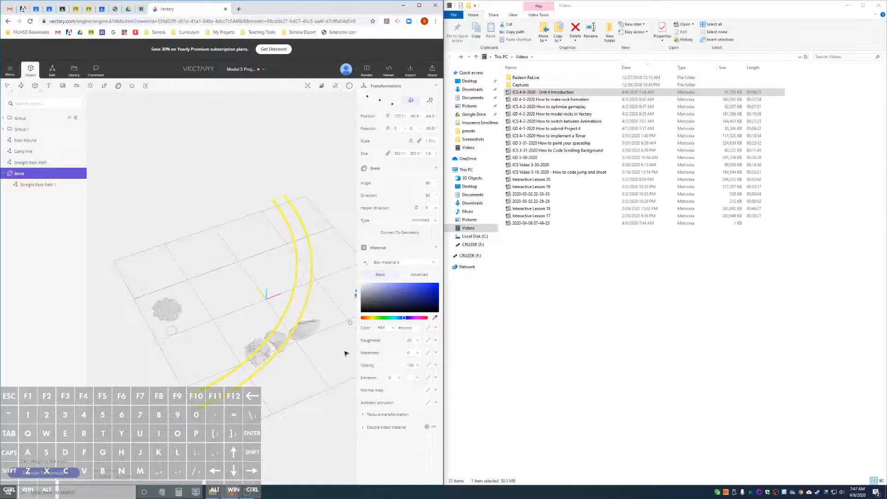
Maximize the browser window and nudge the bent rock path to about X 134.4, Y -64.9
{"action": "left_click", "coordinate": [419, 5]}
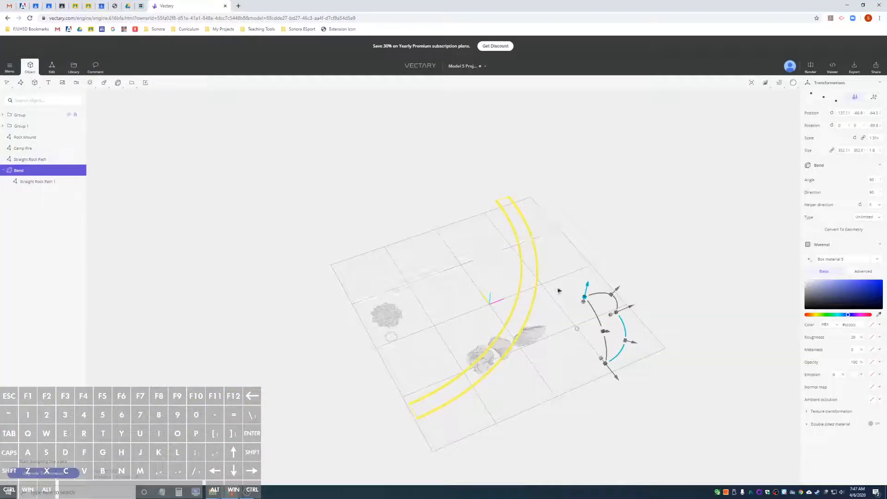
{"action": "left_click_drag", "start_coordinate": [611, 320], "coordinate": [610, 320]}
{"action": "left_click_drag", "start_coordinate": [633, 346], "coordinate": [637, 354]}
Move the bent rock path's pivot to its base and set its Z position to 0, working in world axes
{"action": "left_click_drag", "start_coordinate": [648, 270], "coordinate": [527, 198], "text": "alt"}
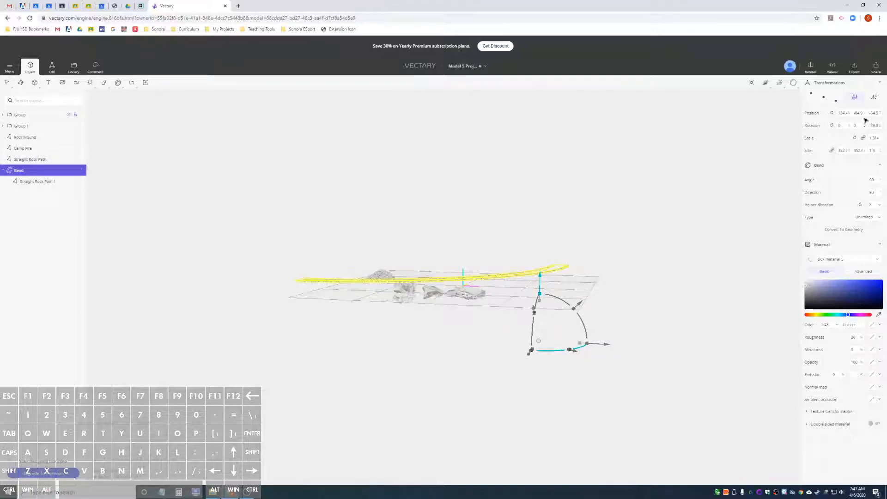
{"action": "mouse_move", "coordinate": [489, 263]}
{"action": "left_mouse_down", "text": "alt"}
{"action": "mouse_move", "coordinate": [492, 254]}
{"action": "mouse_move", "coordinate": [494, 268]}
{"action": "left_mouse_up", "text": "alt"}
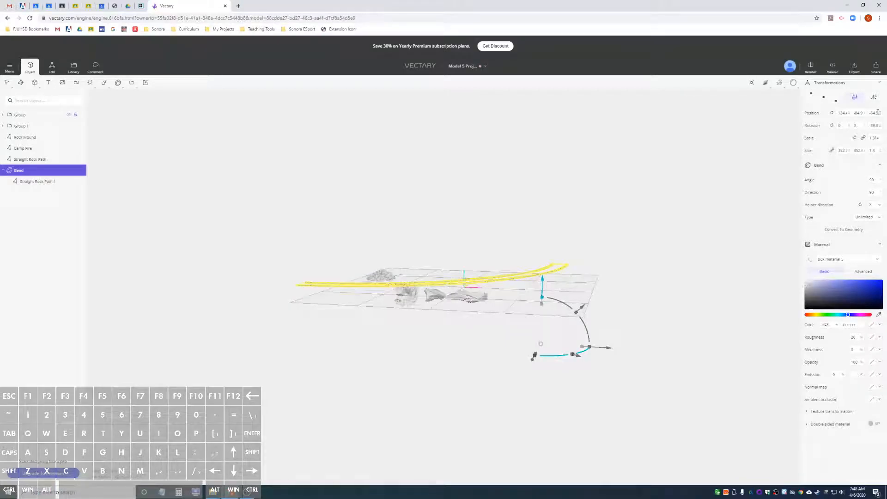
{"action": "left_click", "coordinate": [874, 96]}
{"action": "left_click", "coordinate": [876, 113]}
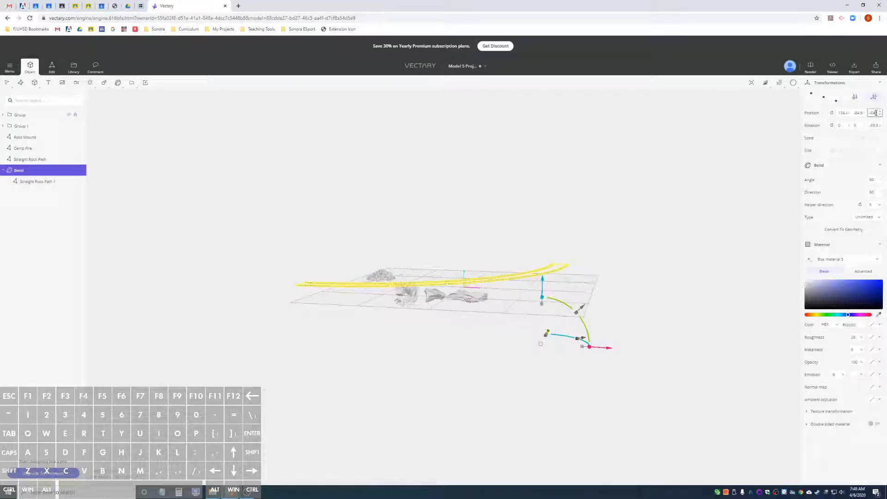
{"action": "type", "text": "0"}
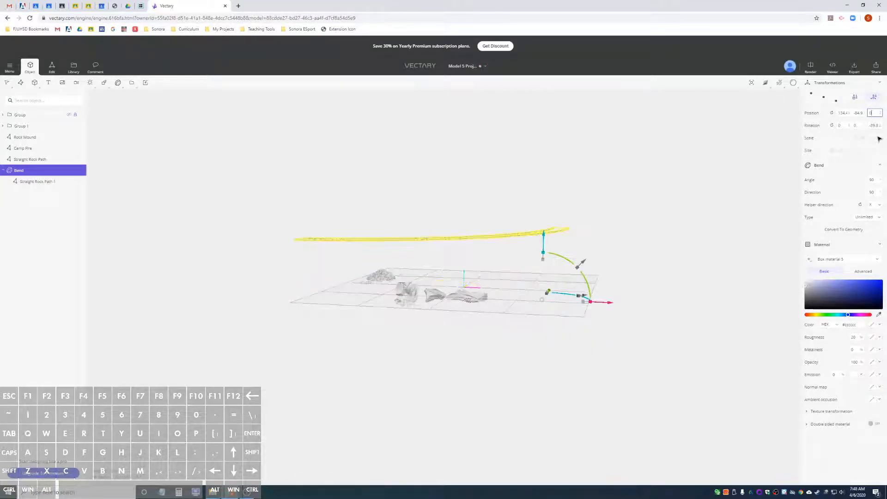
{"action": "left_click", "coordinate": [838, 101]}
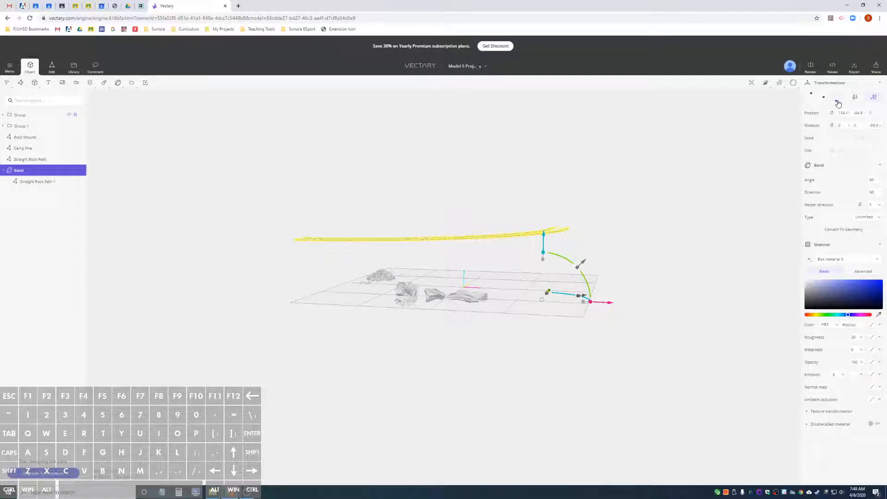
{"action": "left_click", "coordinate": [875, 113]}
{"action": "type", "text": "0"}
Enlarge the bent rock path to a scale of about 1.46 and position it at about X -4, Y 2.1
{"action": "left_click_drag", "start_coordinate": [624, 200], "coordinate": [651, 312], "text": "alt"}
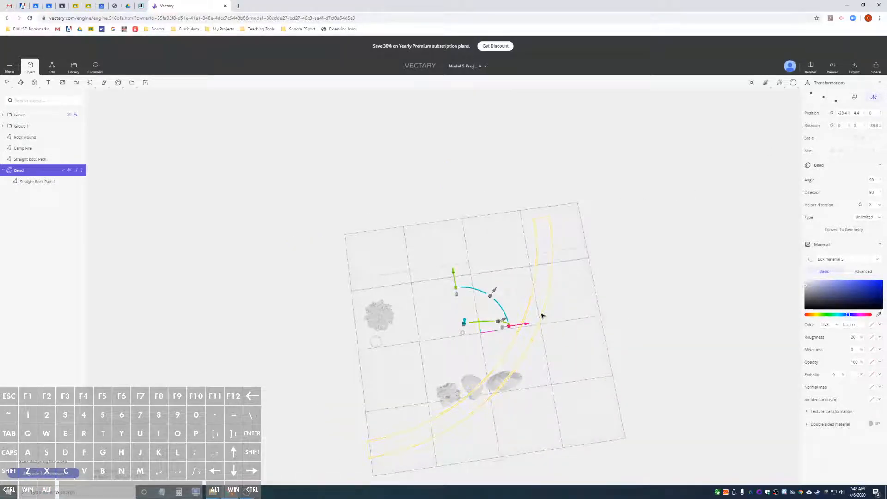
{"action": "left_click_drag", "start_coordinate": [536, 291], "coordinate": [530, 297], "text": "alt"}
{"action": "left_click_drag", "start_coordinate": [526, 330], "coordinate": [543, 331]}
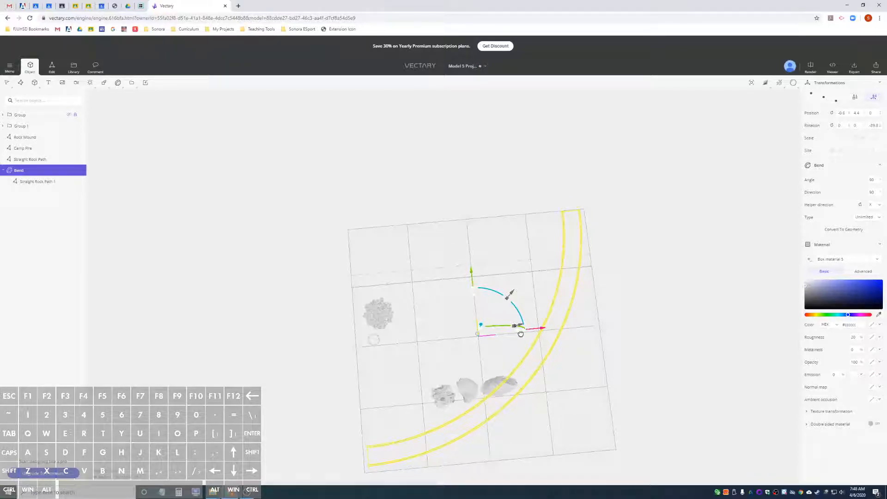
{"action": "mouse_move", "coordinate": [522, 333]}
{"action": "left_mouse_down"}
{"action": "mouse_move", "coordinate": [512, 331]}
{"action": "mouse_move", "coordinate": [533, 331]}
{"action": "left_mouse_up"}
{"action": "left_click_drag", "start_coordinate": [470, 276], "coordinate": [468, 279]}
{"action": "left_click", "coordinate": [653, 325]}
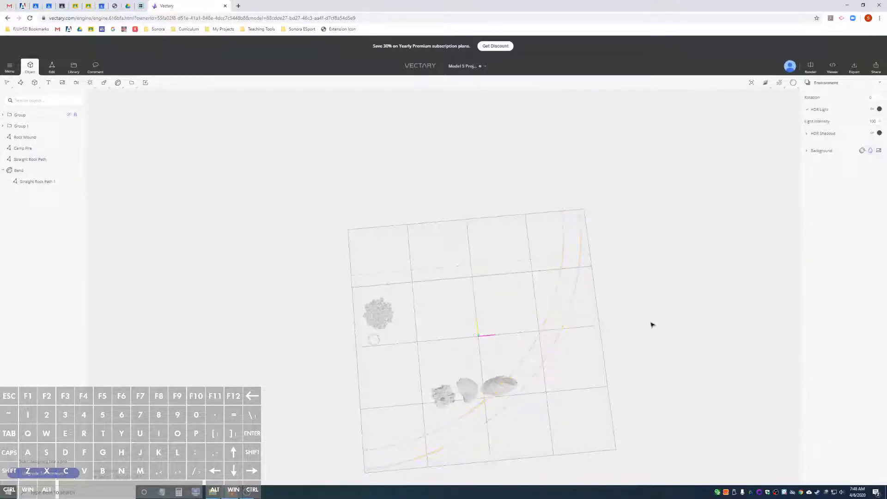
Convert the Bend modifier and its rock path into baked geometry
{"action": "left_click_drag", "start_coordinate": [645, 366], "coordinate": [626, 311]}
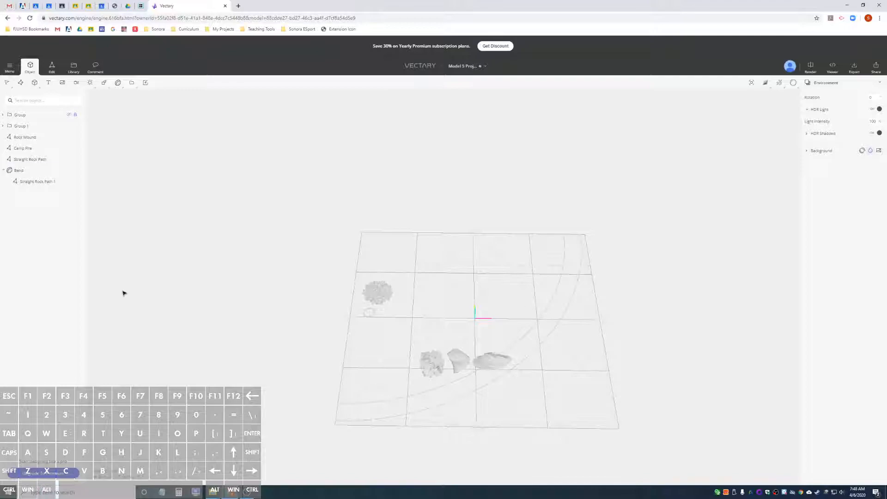
{"action": "left_click", "coordinate": [23, 171]}
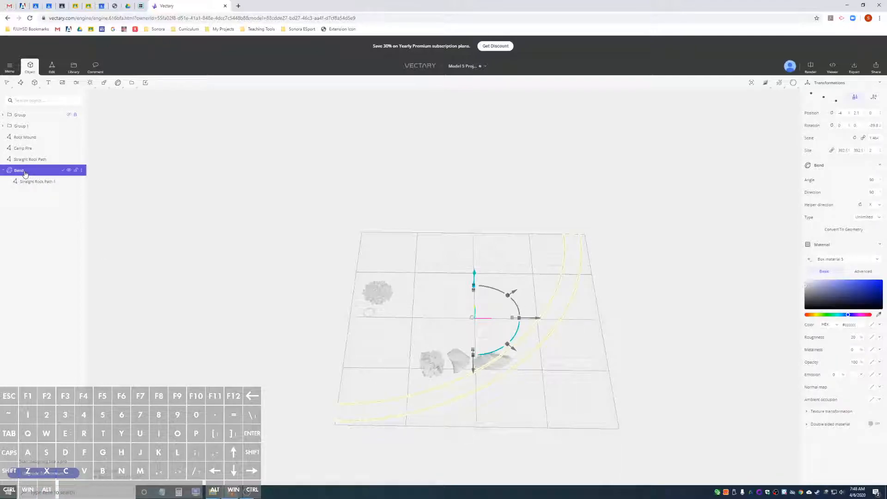
{"action": "right_click", "coordinate": [26, 174]}
{"action": "left_click", "coordinate": [64, 266]}
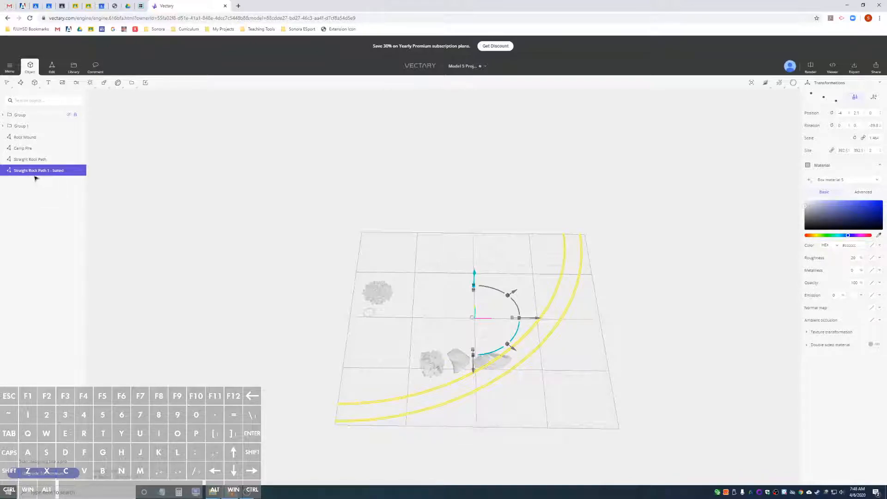
Rename the baked path object as Bent Rock Path
{"action": "right_click", "coordinate": [34, 175]}
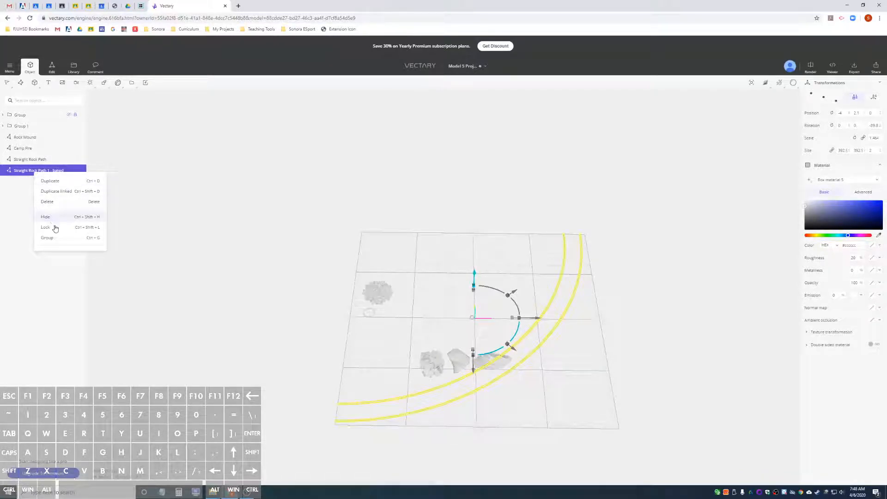
{"action": "left_click", "coordinate": [22, 170]}
{"action": "double_click", "coordinate": [22, 171]}
{"action": "left_click_drag", "start_coordinate": [22, 170], "coordinate": [6, 173]}
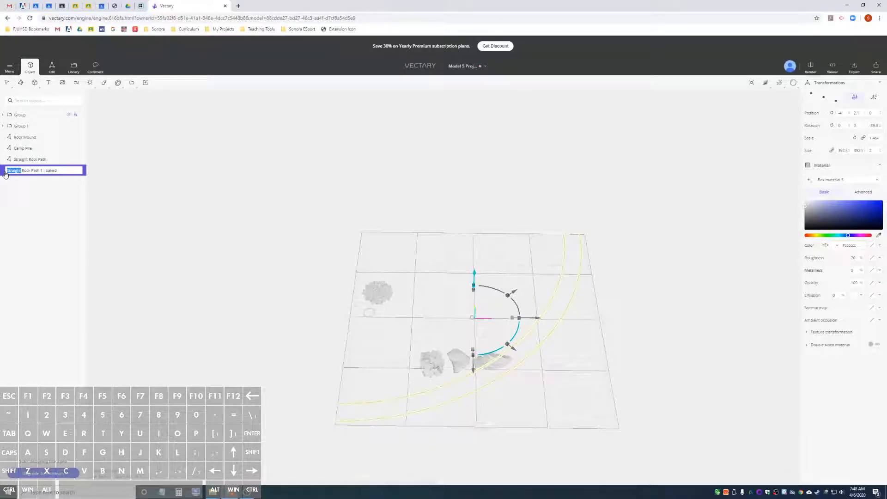
{"action": "type", "text": "Bent"}
{"action": "left_click_drag", "start_coordinate": [39, 170], "coordinate": [70, 178]}
{"action": "key", "text": "BackSpace"}
{"action": "key", "text": "BackSpace"}
{"action": "key", "text": "BackSpace"}
{"action": "key", "text": "Return"}
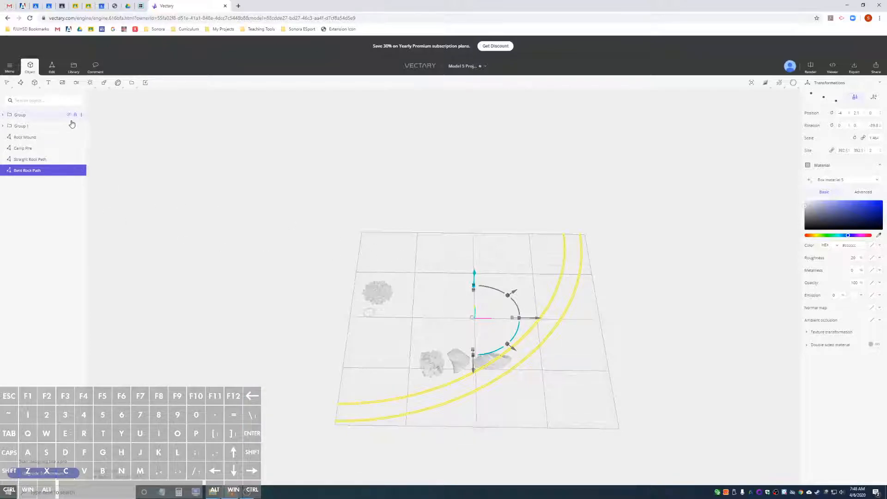
Apply a dark Concrete material from the library's Concrete collection to the Rock Mound and a lighter one to the Camp Fire
{"action": "left_click", "coordinate": [71, 71]}
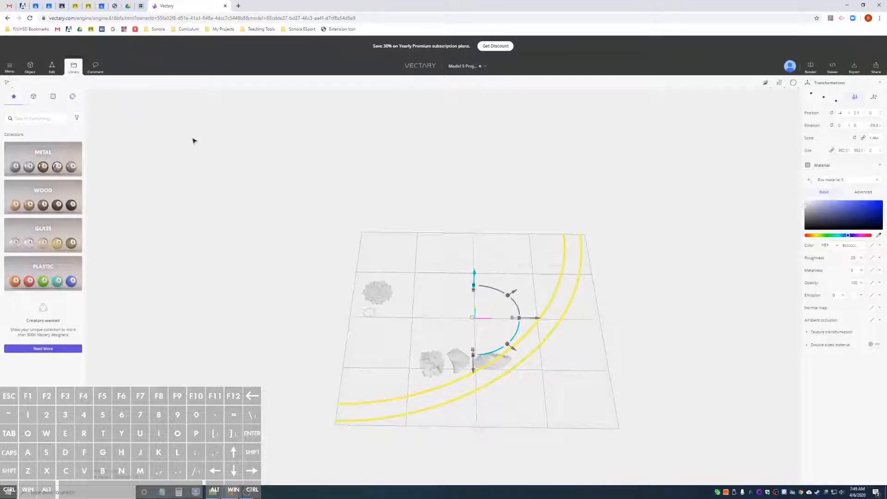
{"action": "scroll", "coordinate": [65, 215], "scroll_direction": "down", "scroll_amount": 3}
{"action": "scroll", "coordinate": [65, 215], "scroll_direction": "up", "scroll_amount": 3}
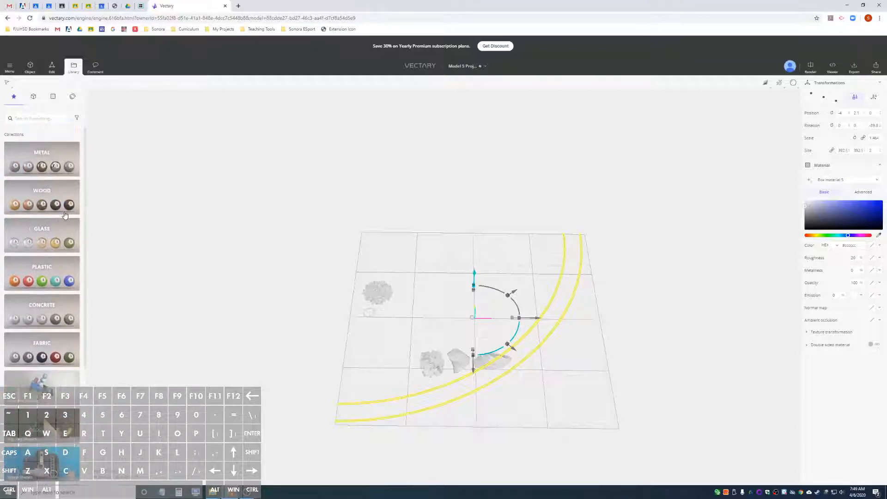
{"action": "left_click", "coordinate": [42, 309]}
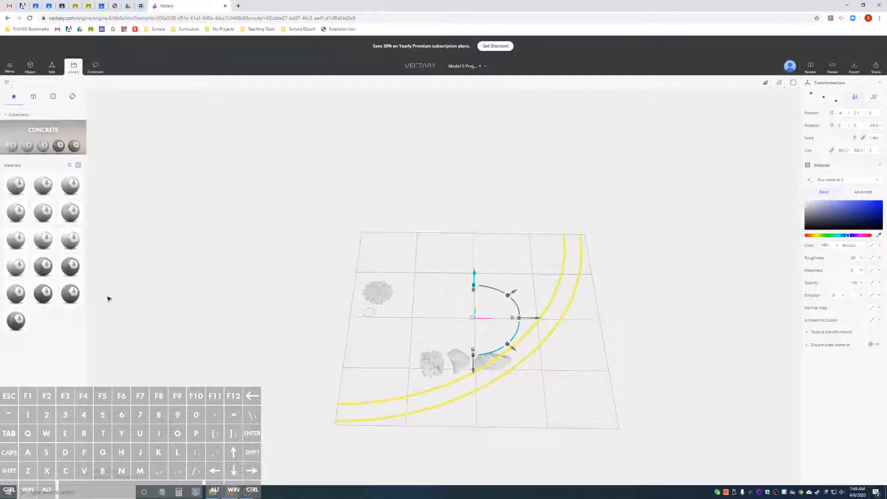
{"action": "scroll", "coordinate": [97, 268], "scroll_direction": "up", "scroll_amount": 3}
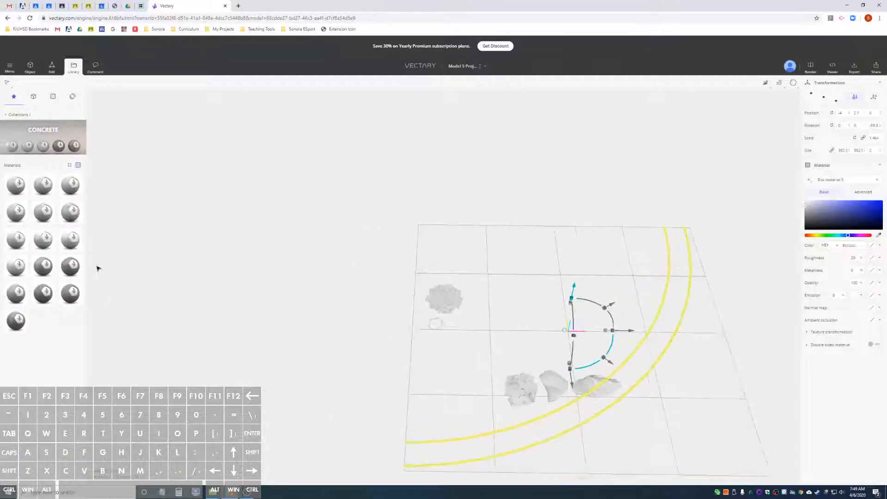
{"action": "left_click_drag", "start_coordinate": [600, 290], "coordinate": [573, 289], "text": "alt"}
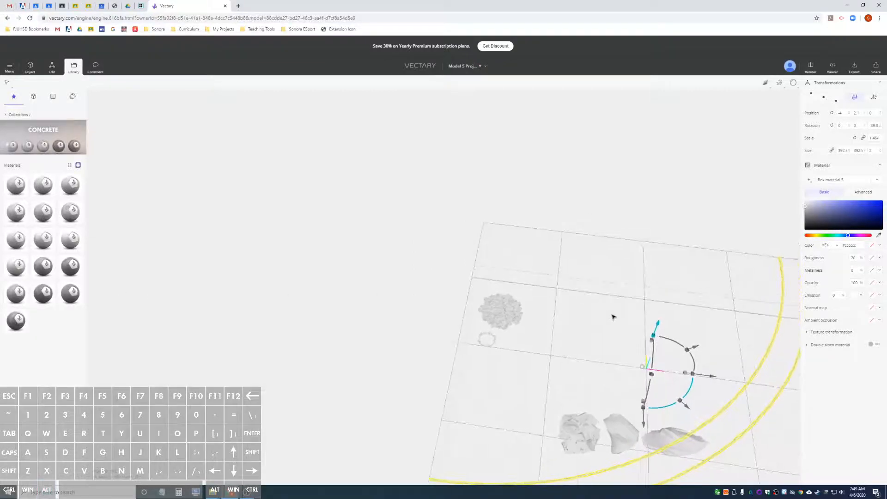
{"action": "left_click_drag", "start_coordinate": [617, 336], "coordinate": [578, 315], "text": "alt"}
{"action": "mouse_move", "coordinate": [497, 222]}
{"action": "left_mouse_down", "text": "alt"}
{"action": "mouse_move", "coordinate": [585, 222]}
{"action": "mouse_move", "coordinate": [513, 224]}
{"action": "left_mouse_up", "text": "alt"}
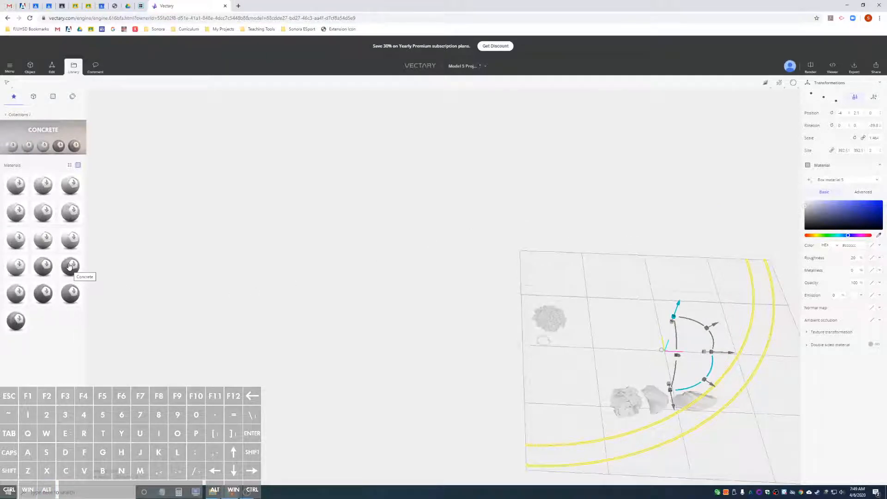
{"action": "left_click_drag", "start_coordinate": [74, 267], "coordinate": [551, 318]}
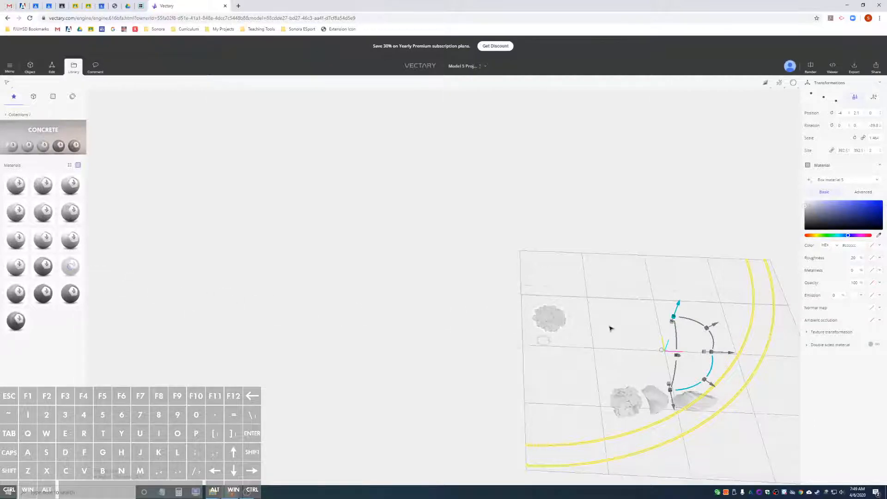
{"action": "scroll", "coordinate": [553, 340], "scroll_direction": "up", "scroll_amount": 5}
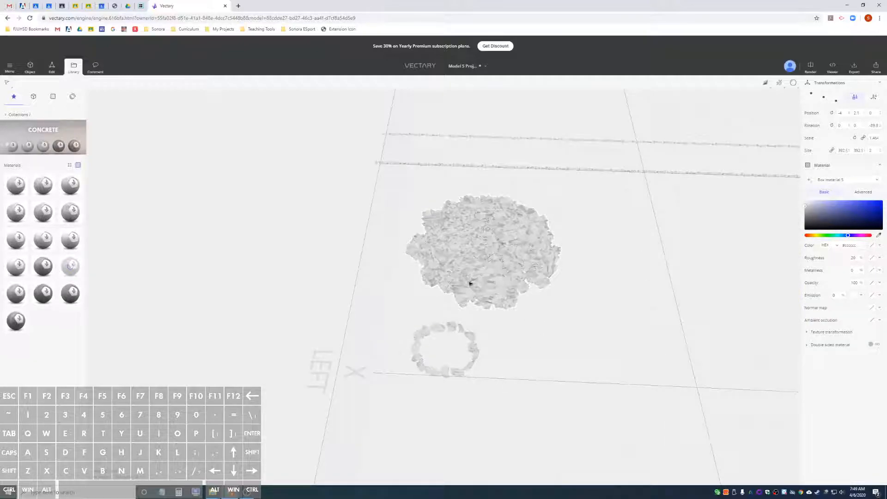
{"action": "left_click", "coordinate": [66, 267]}
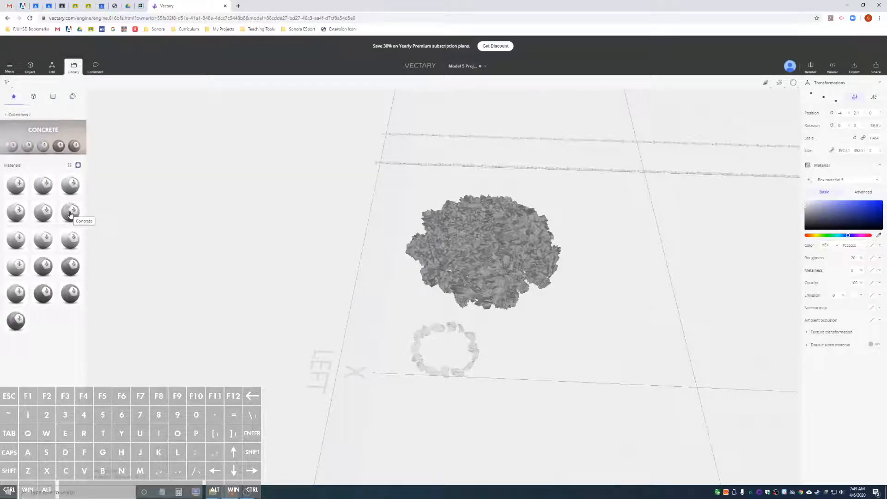
{"action": "left_click_drag", "start_coordinate": [73, 215], "coordinate": [420, 355]}
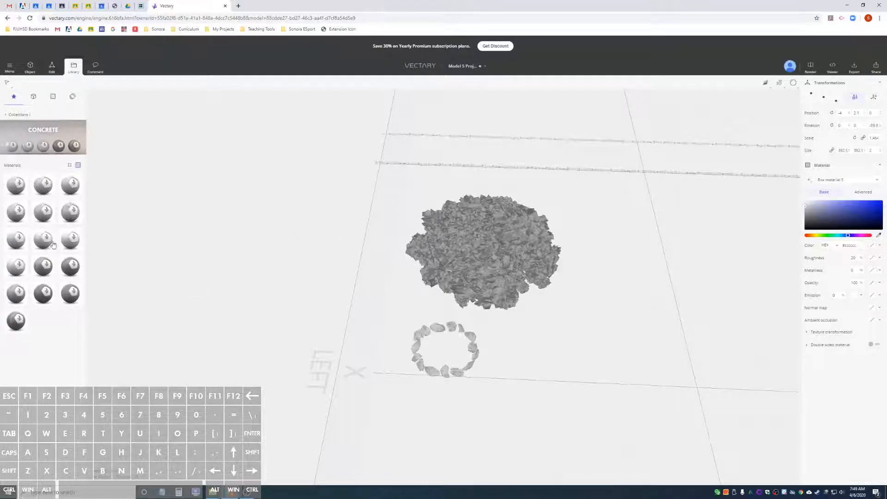
Apply the same Concrete material from the Concrete collection to the Straight Rock Path and the Bent Rock Path
{"action": "left_click_drag", "start_coordinate": [17, 297], "coordinate": [495, 169]}
{"action": "mouse_move", "coordinate": [540, 188]}
{"action": "left_mouse_down", "text": "alt"}
{"action": "mouse_move", "coordinate": [732, 185]}
{"action": "mouse_move", "coordinate": [661, 188]}
{"action": "mouse_move", "coordinate": [692, 201]}
{"action": "mouse_move", "coordinate": [542, 185]}
{"action": "mouse_move", "coordinate": [522, 208]}
{"action": "mouse_move", "coordinate": [614, 206]}
{"action": "mouse_move", "coordinate": [537, 185]}
{"action": "left_mouse_up", "text": "alt"}
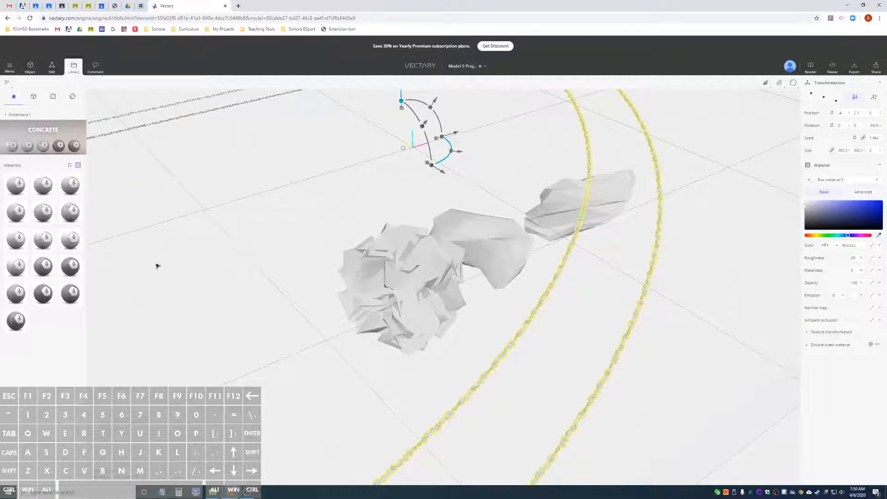
{"action": "left_click_drag", "start_coordinate": [16, 294], "coordinate": [531, 319]}
{"action": "left_click_drag", "start_coordinate": [681, 313], "coordinate": [543, 280], "text": "alt"}
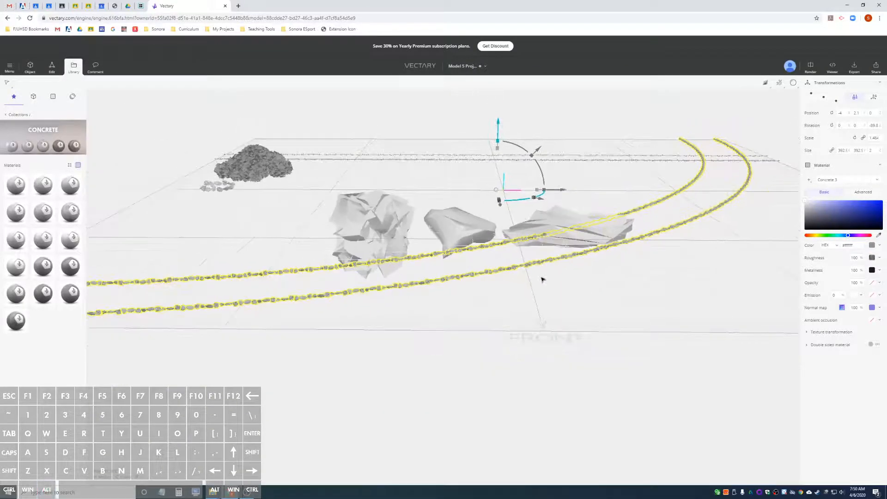
{"action": "left_click_drag", "start_coordinate": [446, 196], "coordinate": [445, 238], "text": "alt"}
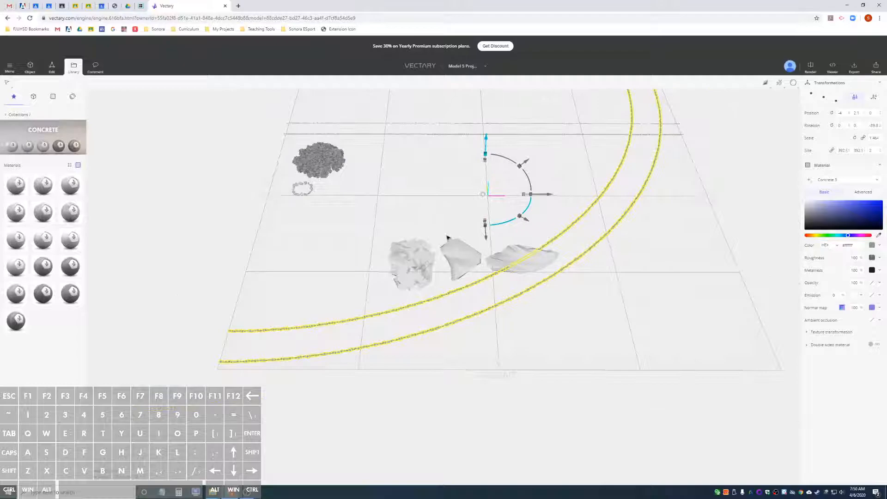